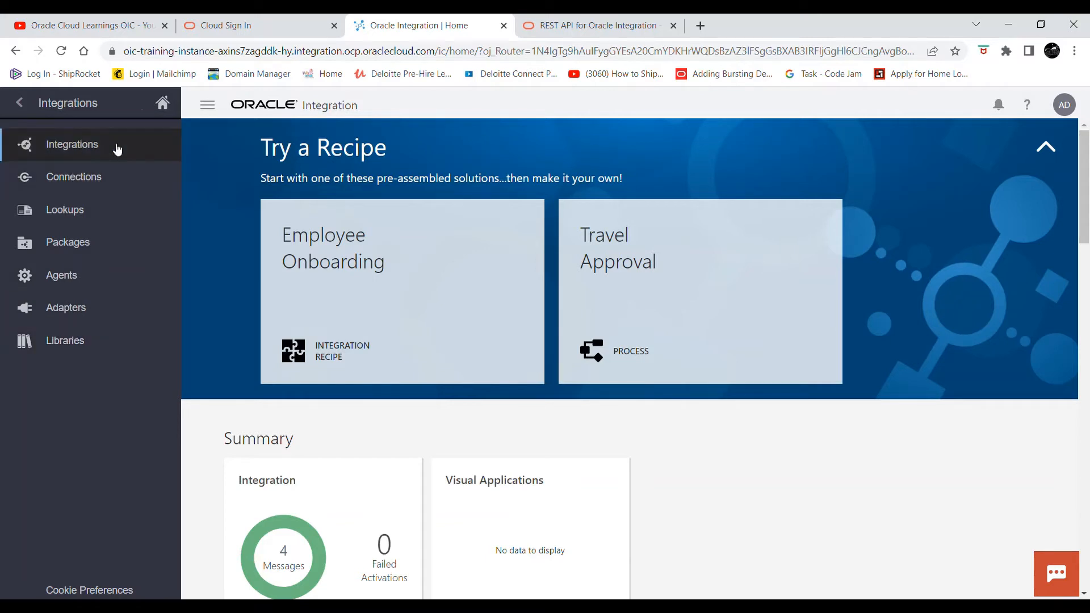
View the Connections, Integrations and Lookups pages of the Integrations area in turn.
left_click(98, 178)
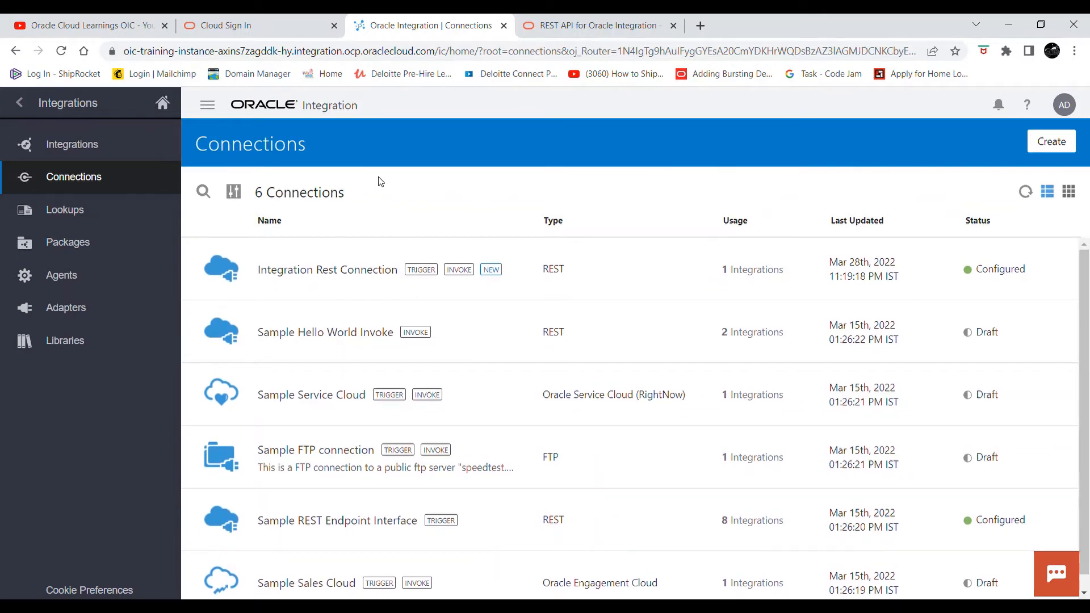
left_click(25, 146)
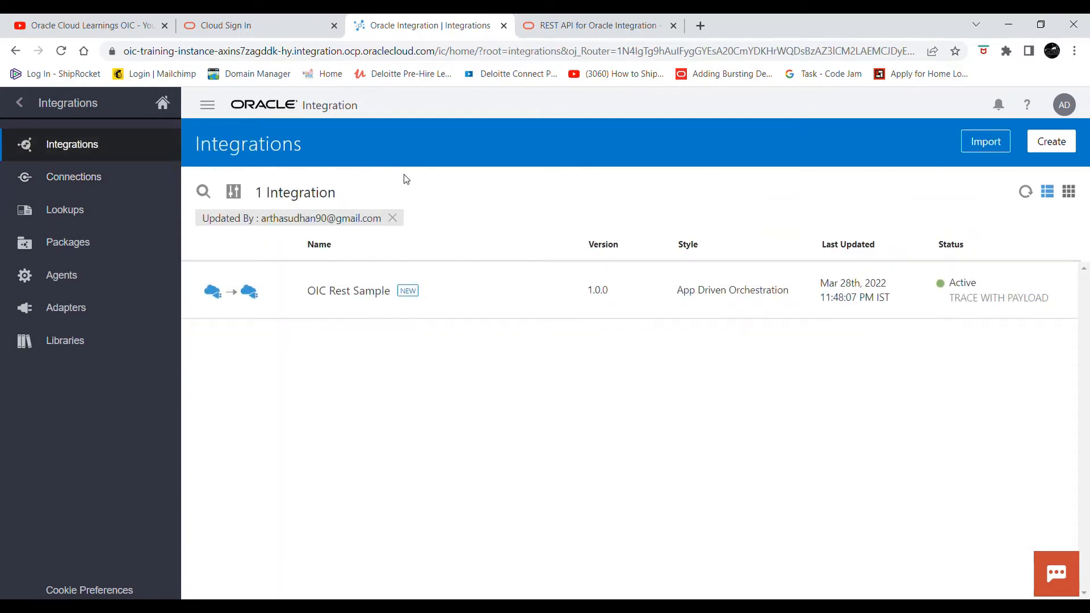
left_click(78, 220)
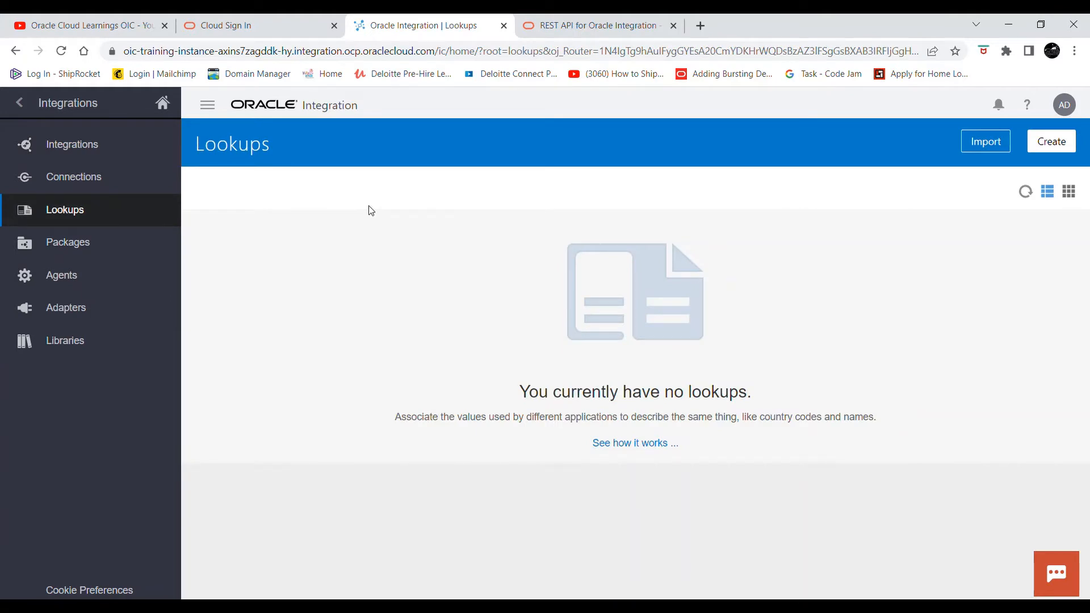
Leave the Integrations area and view the Process Applications page under Processes.
left_click(24, 101)
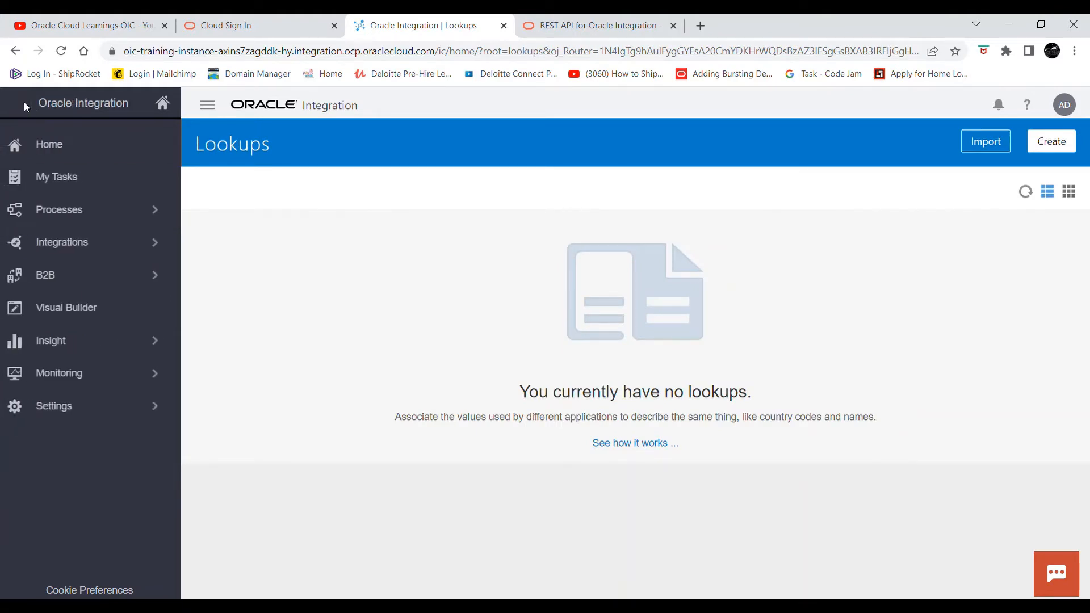
left_click(142, 209)
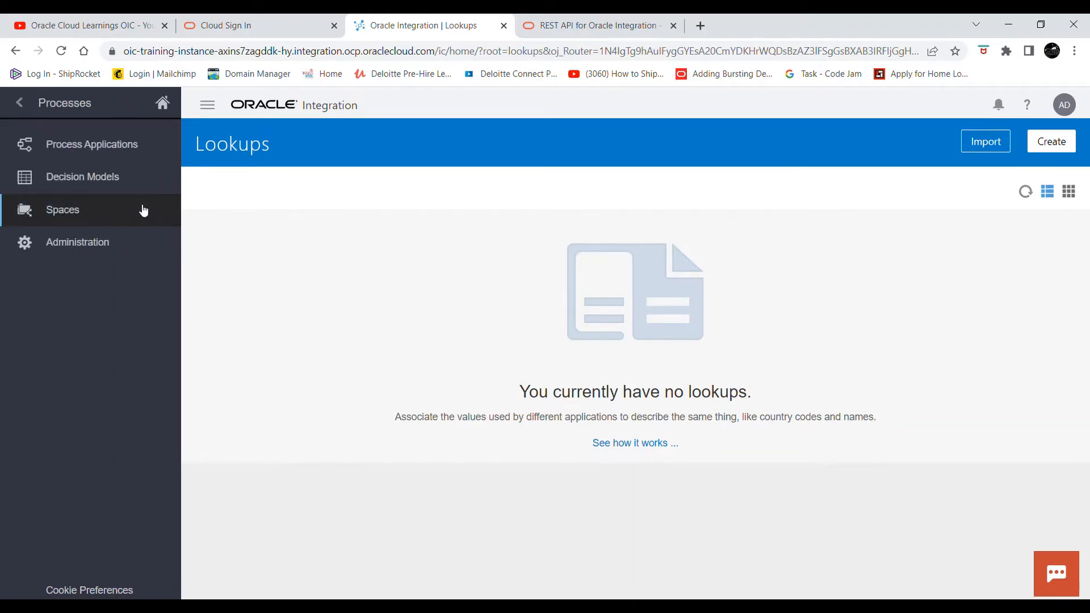
left_click(84, 149)
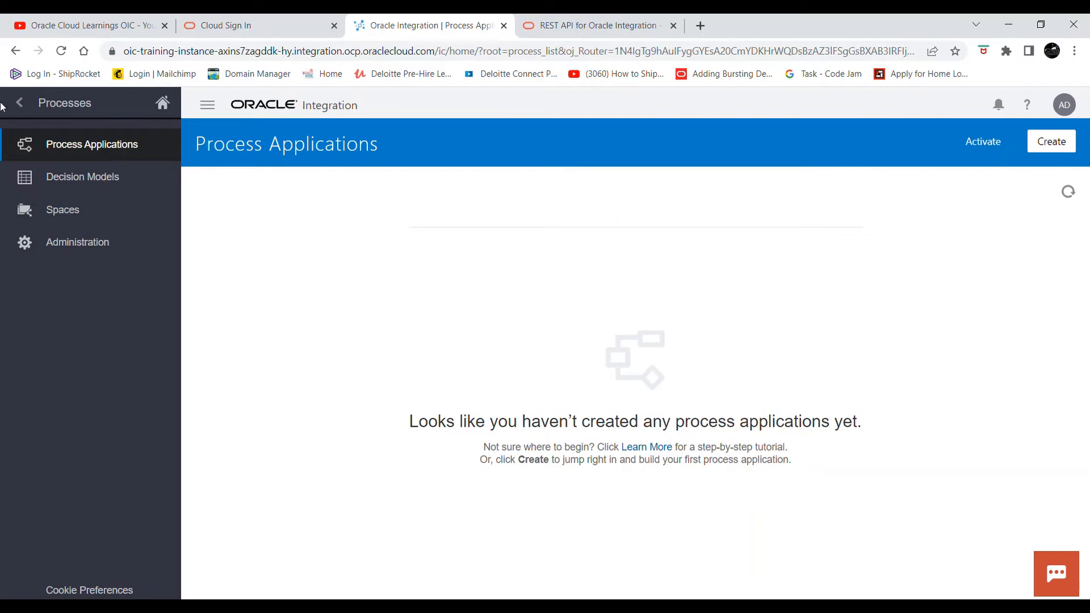
View the Visual Builder applications page and its navigation, and return to the Oracle Integration home page.
left_click(20, 103)
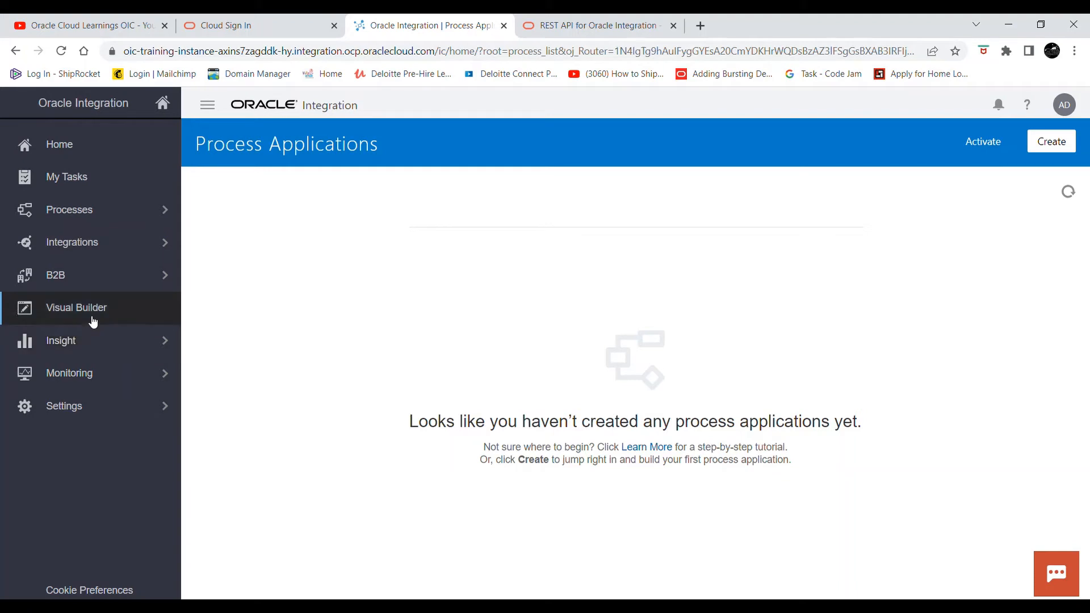
left_click(93, 322)
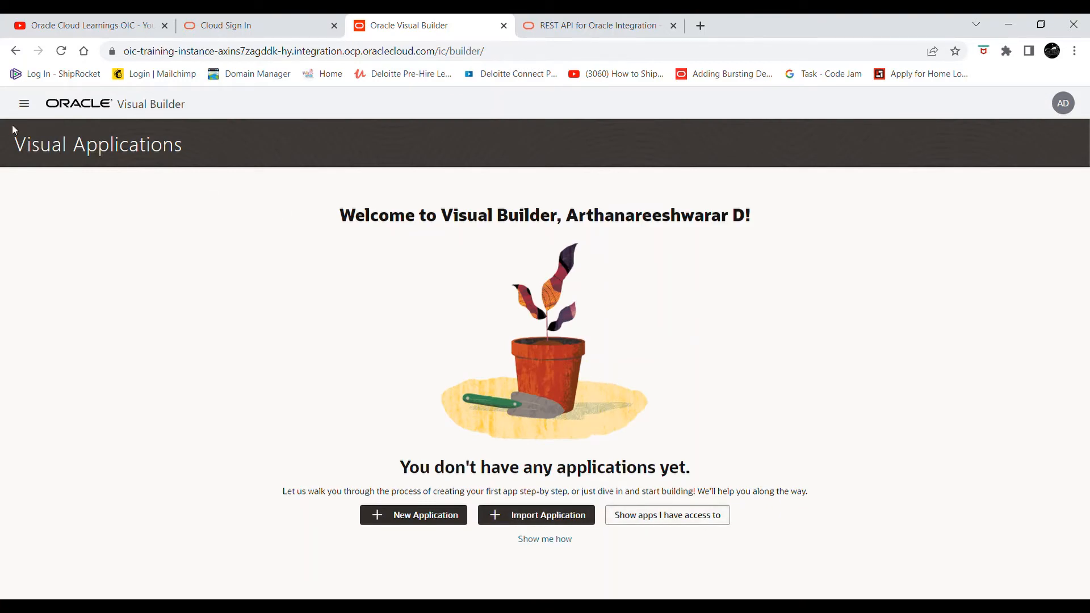
left_click(24, 103)
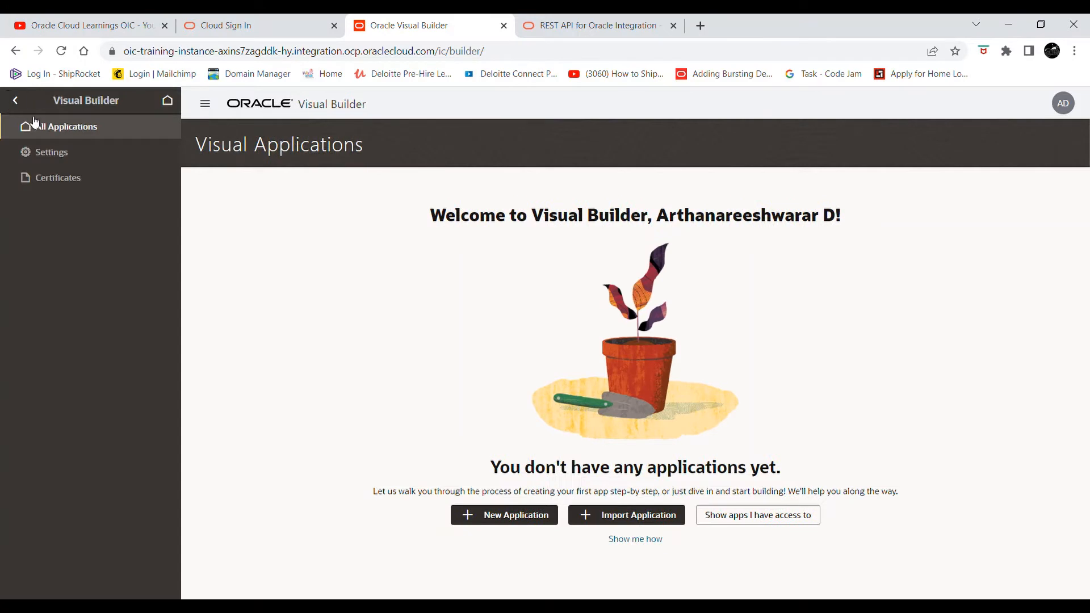
left_click(15, 106)
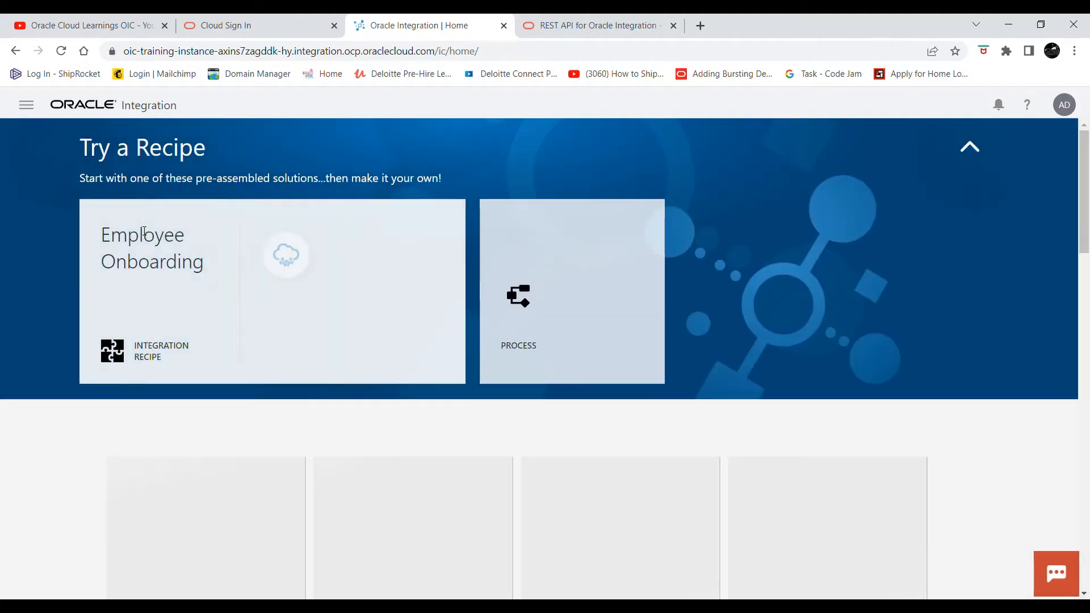
Open the Connections page of the Integrations area.
left_click(25, 105)
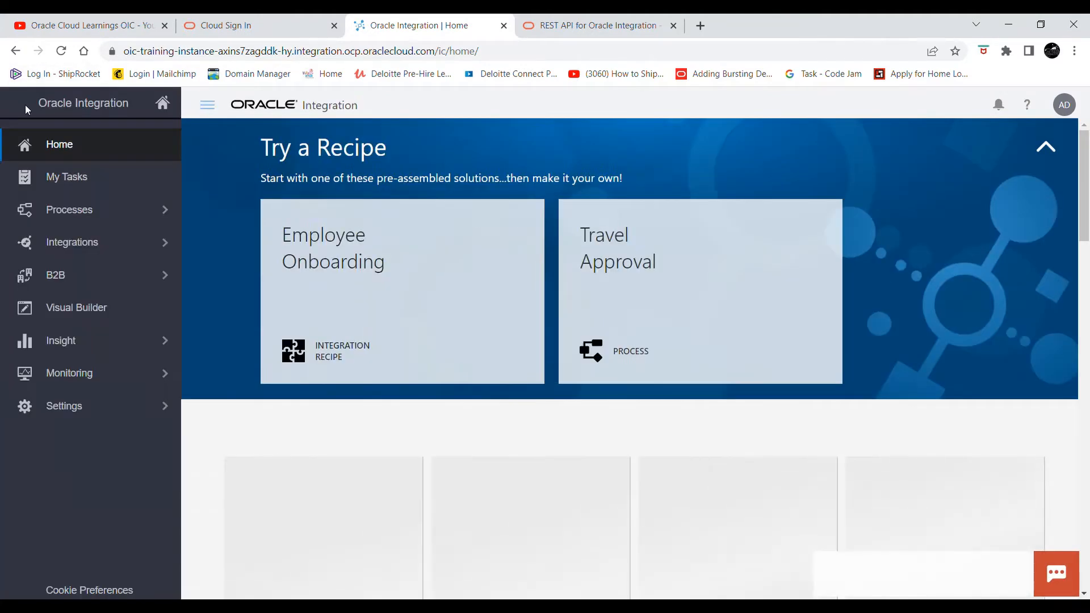
left_click(108, 244)
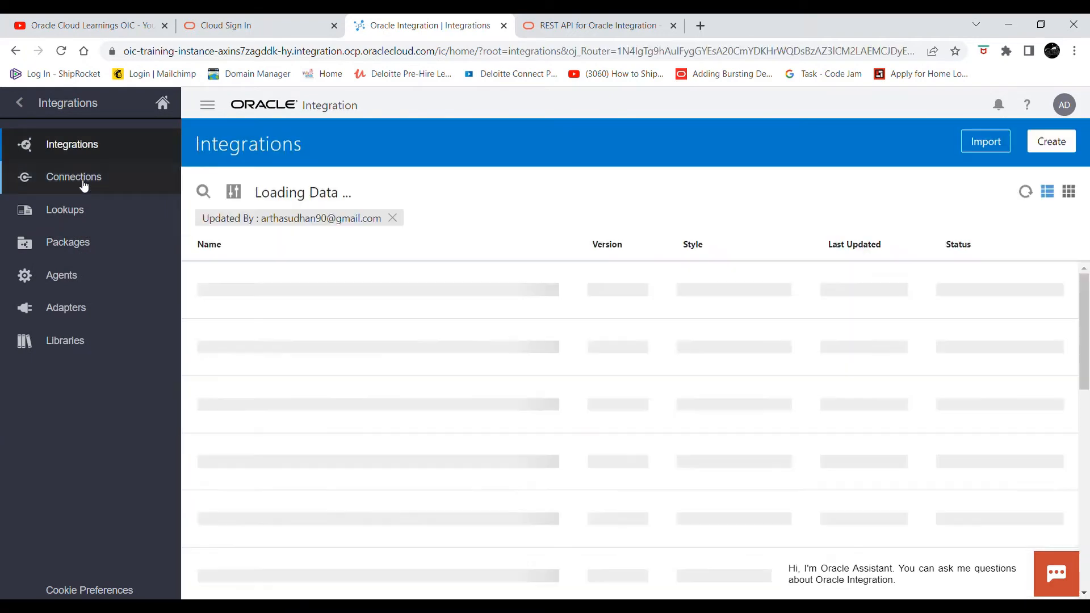
left_click(85, 180)
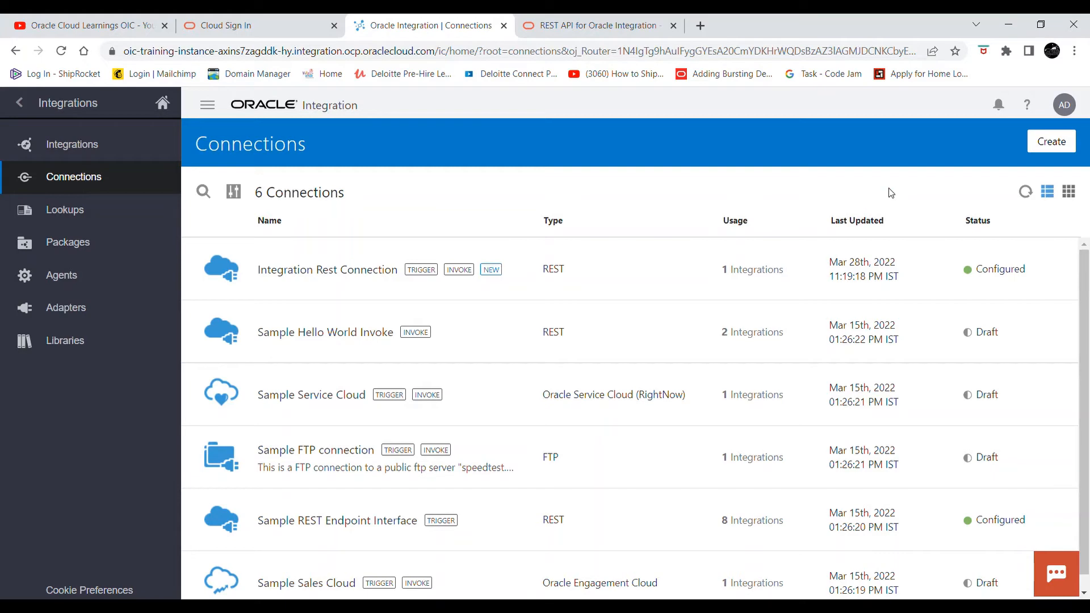
Examine the adapters available for a new connection through to REST, and close the selection without creating one.
left_click(1056, 147)
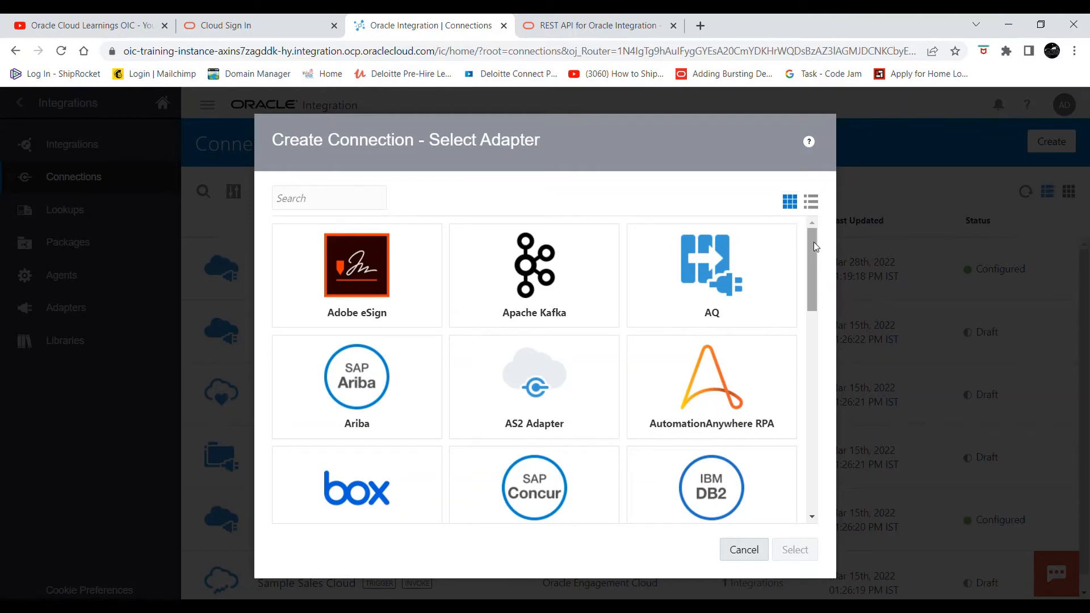
left_click_drag(813, 242, 813, 275)
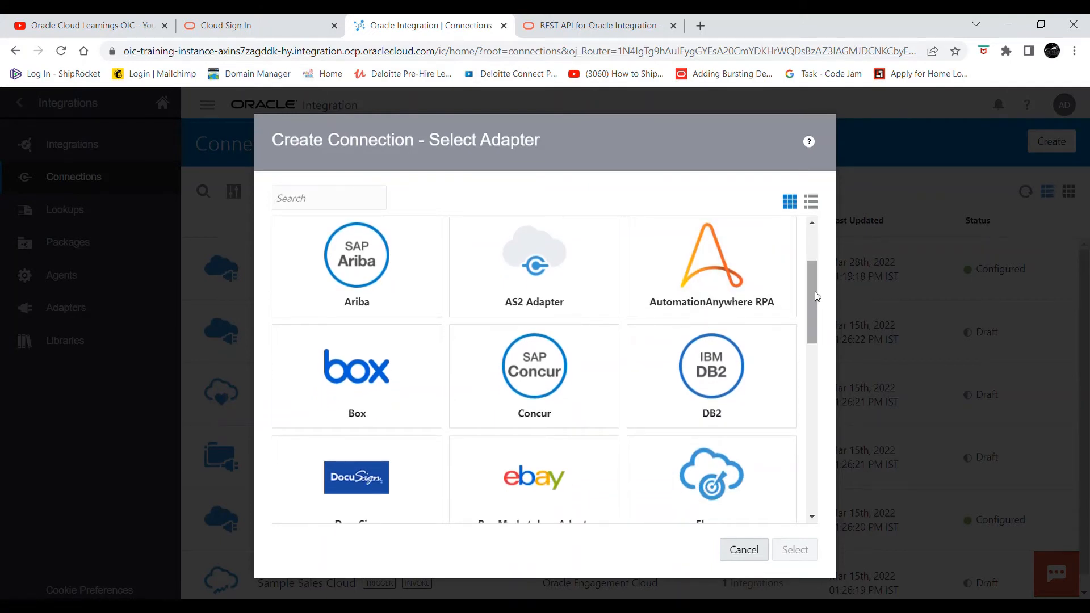
scroll(816, 321, "down", 1)
scroll(815, 326, "down", 2)
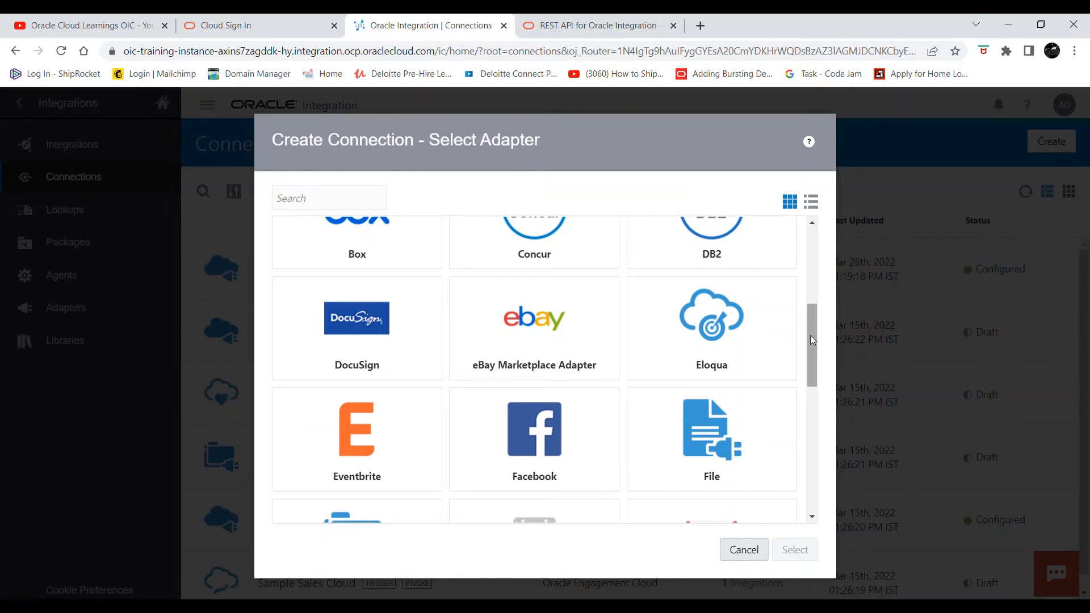
scroll(812, 339, "down", 3)
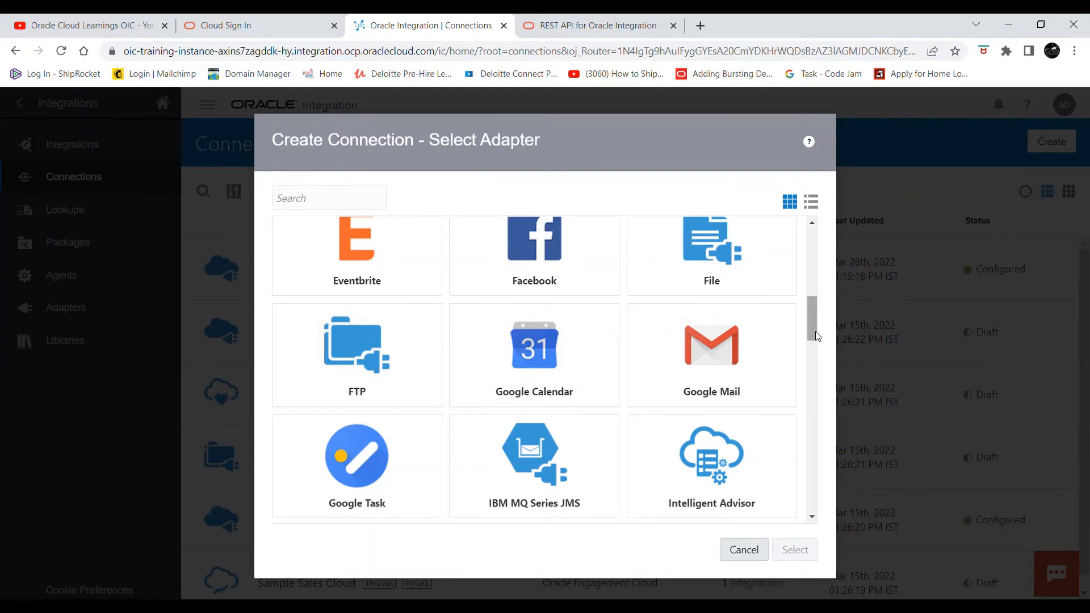
scroll(816, 332, "down", 2)
scroll(818, 369, "down", 3)
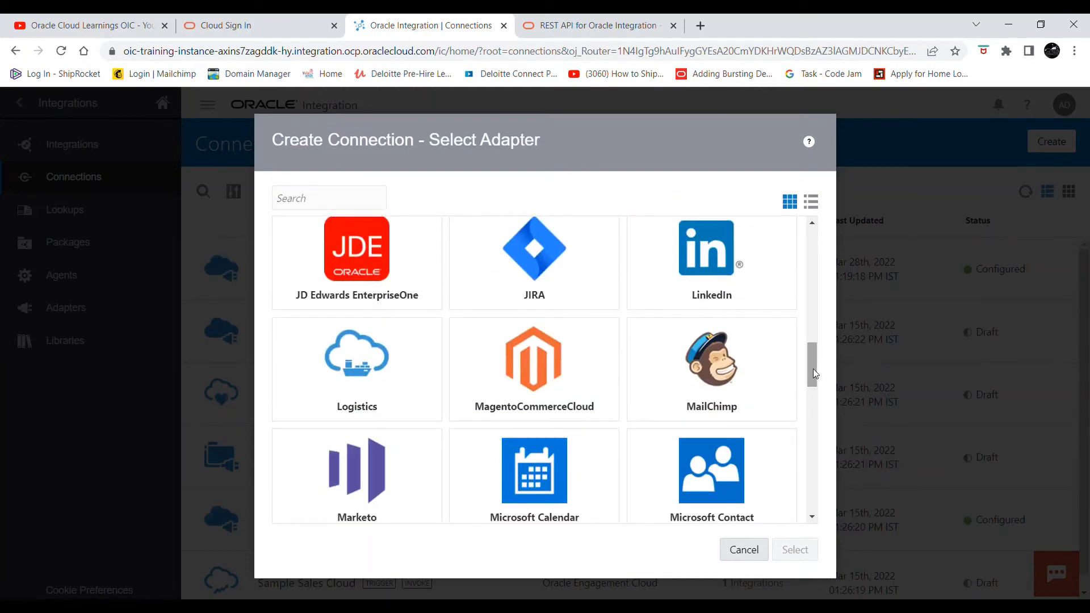
scroll(814, 370, "down", 5)
scroll(821, 408, "down", 3)
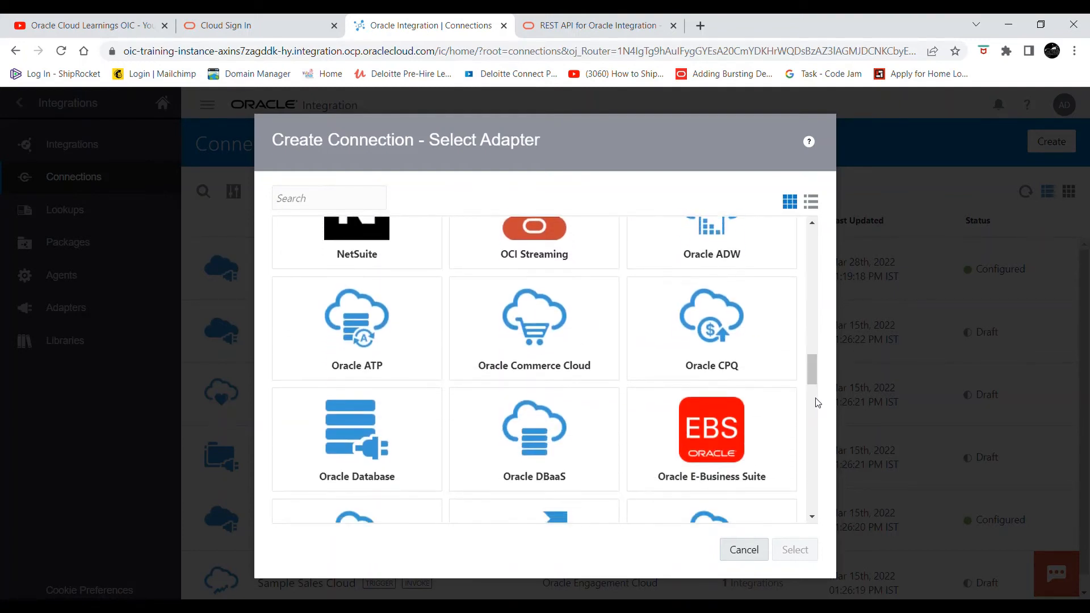
left_click_drag(811, 376, 815, 432)
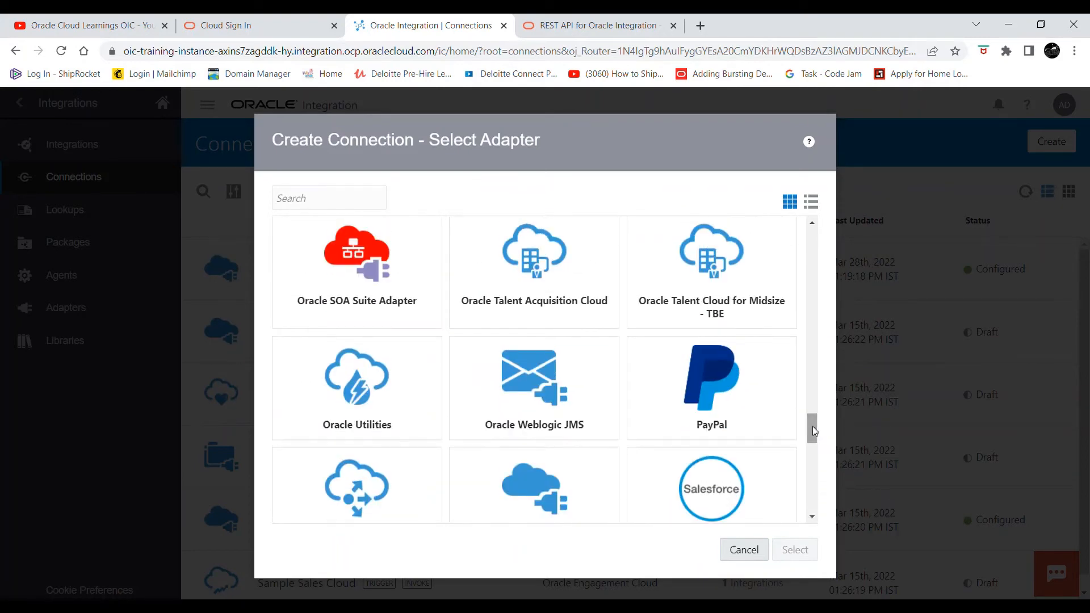
left_click(561, 479)
left_click(561, 479)
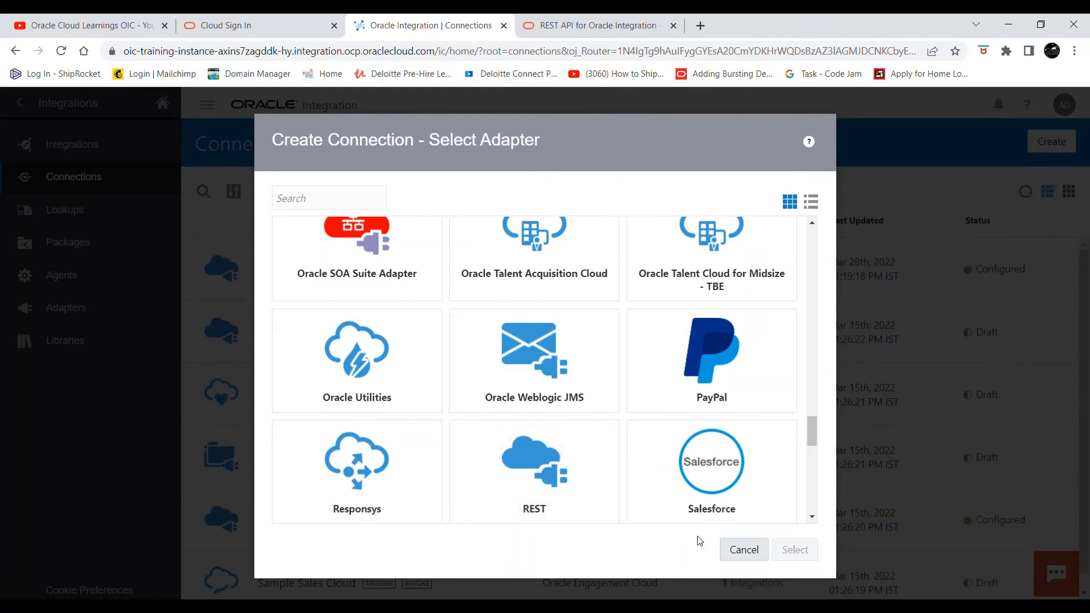
left_click(744, 550)
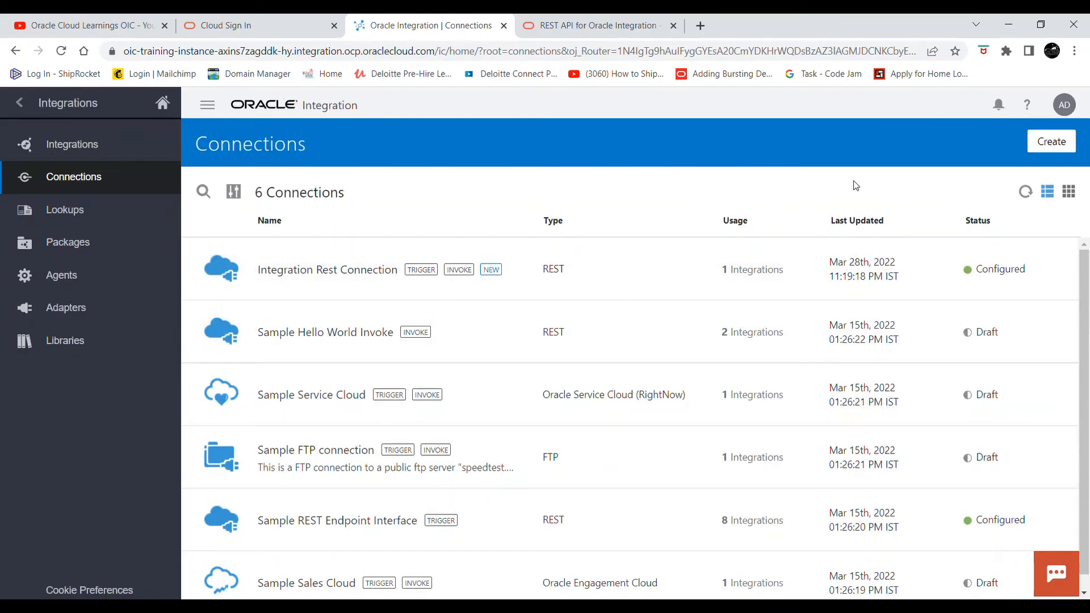
Open Integration Rest Connection in the editor to view its properties, and return to the connections list.
mouse_move(960, 290)
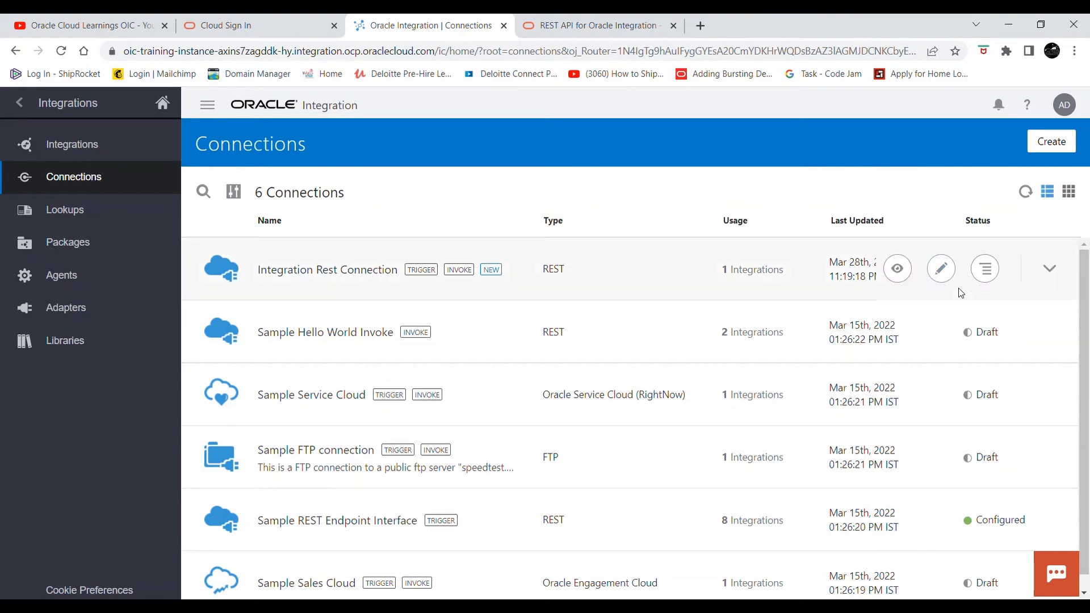
left_click(951, 276)
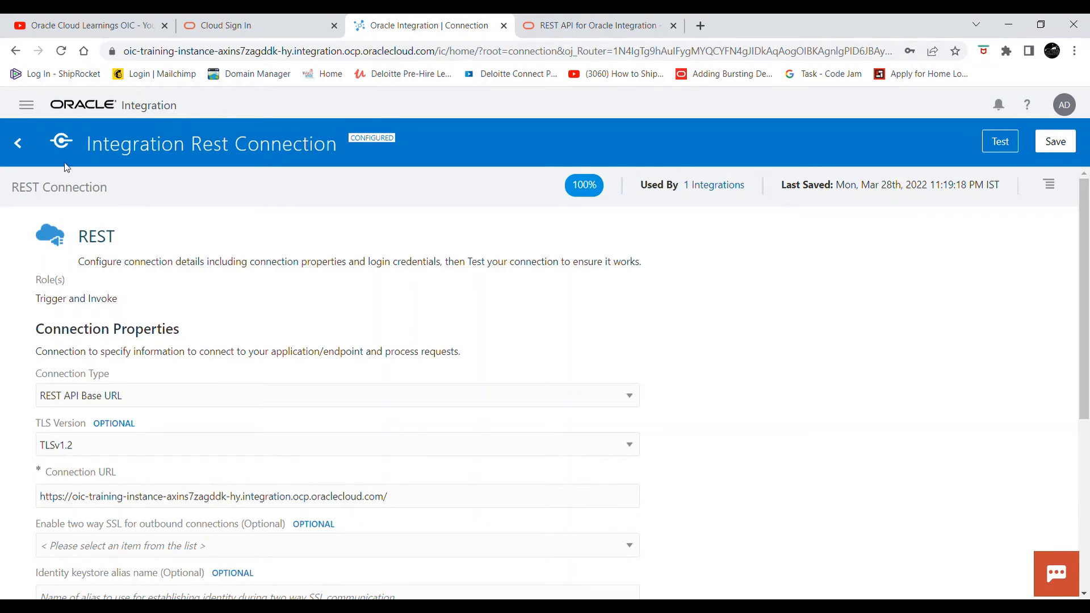
left_click(17, 148)
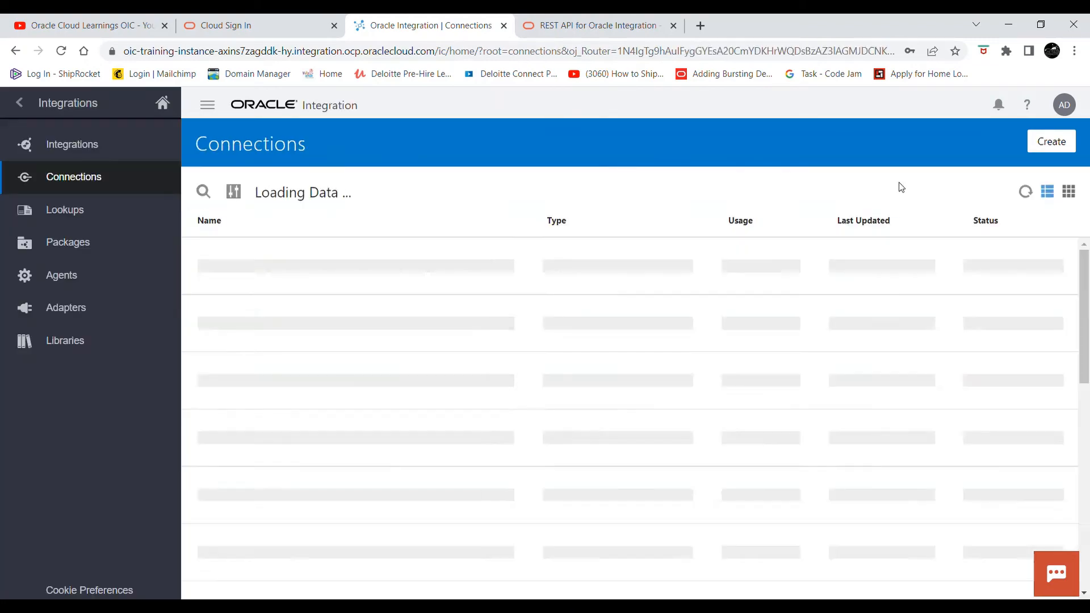
Start a new connection, search the adapters for "rest" and choose the REST adapter.
left_click(1054, 142)
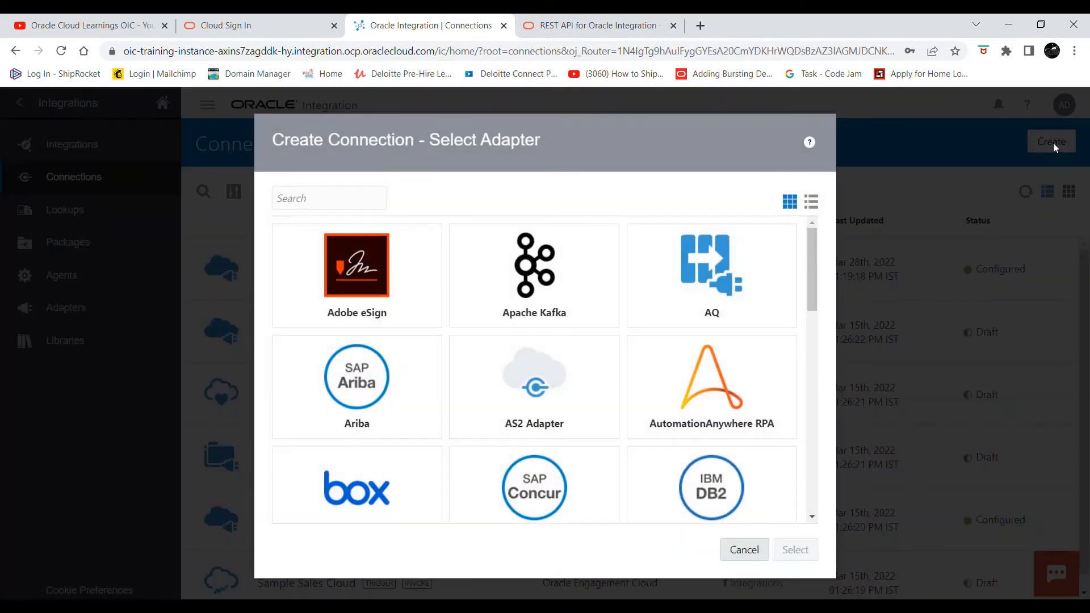
left_click(299, 206)
type("rest")
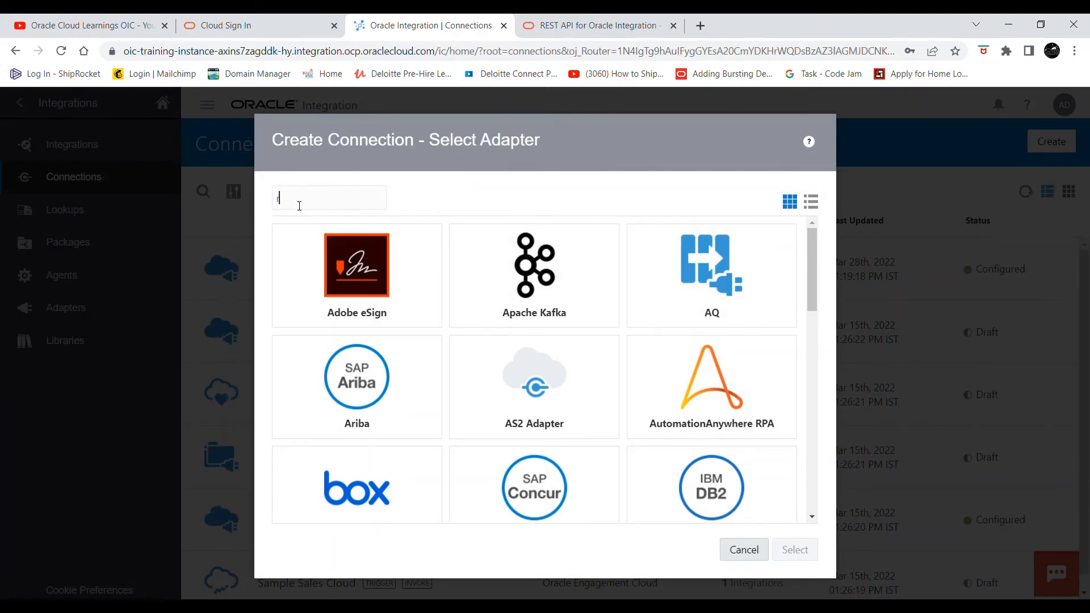
left_click(345, 269)
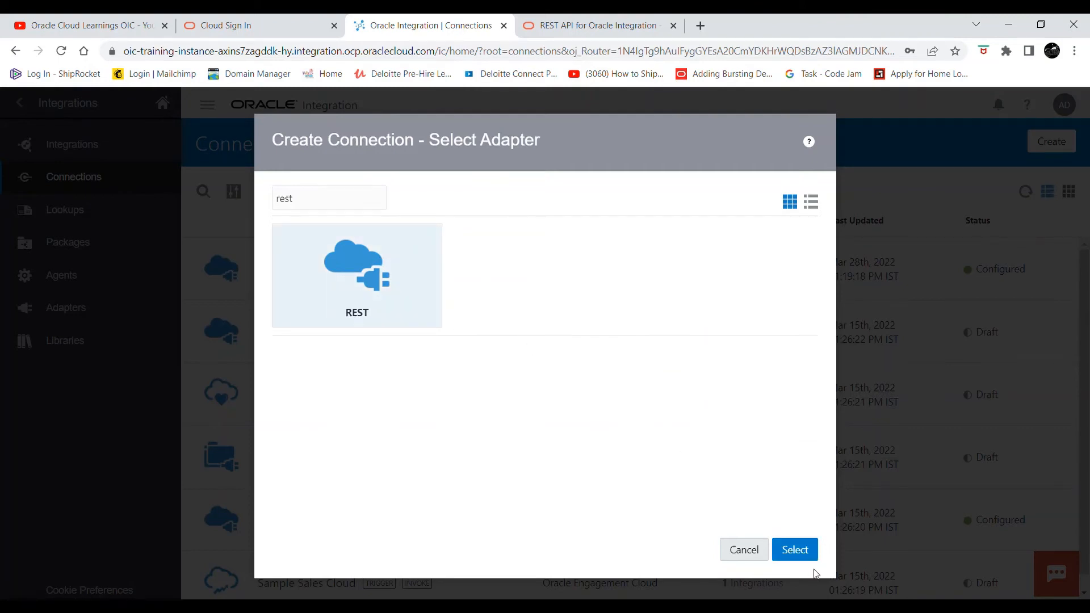
left_click(798, 549)
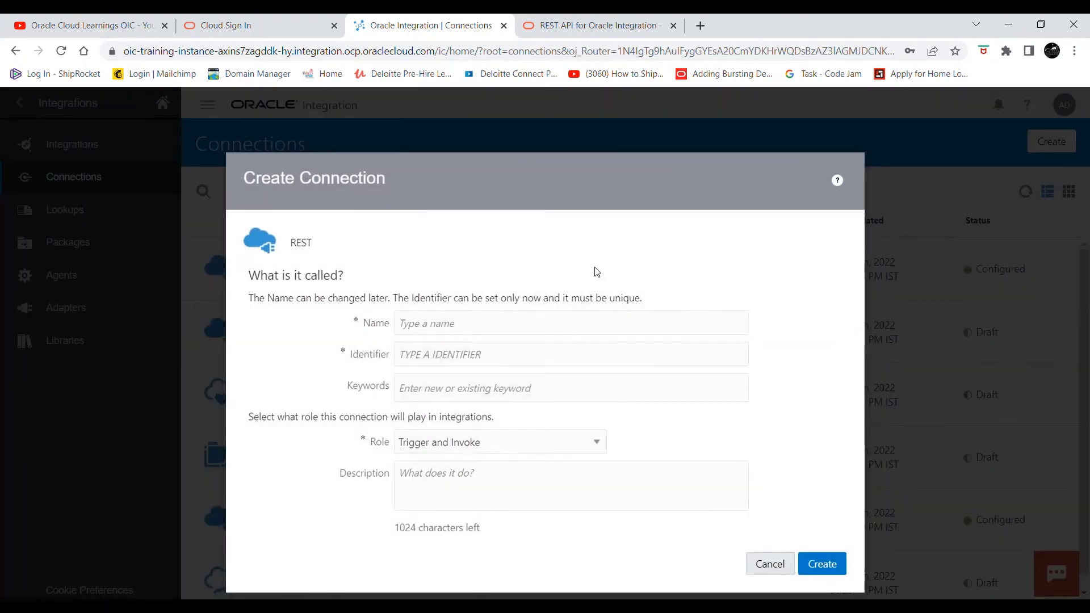
Examine the role options for the REST connection, choose Trigger and Invoke, and cancel the creation.
left_click(571, 332)
left_click(597, 445)
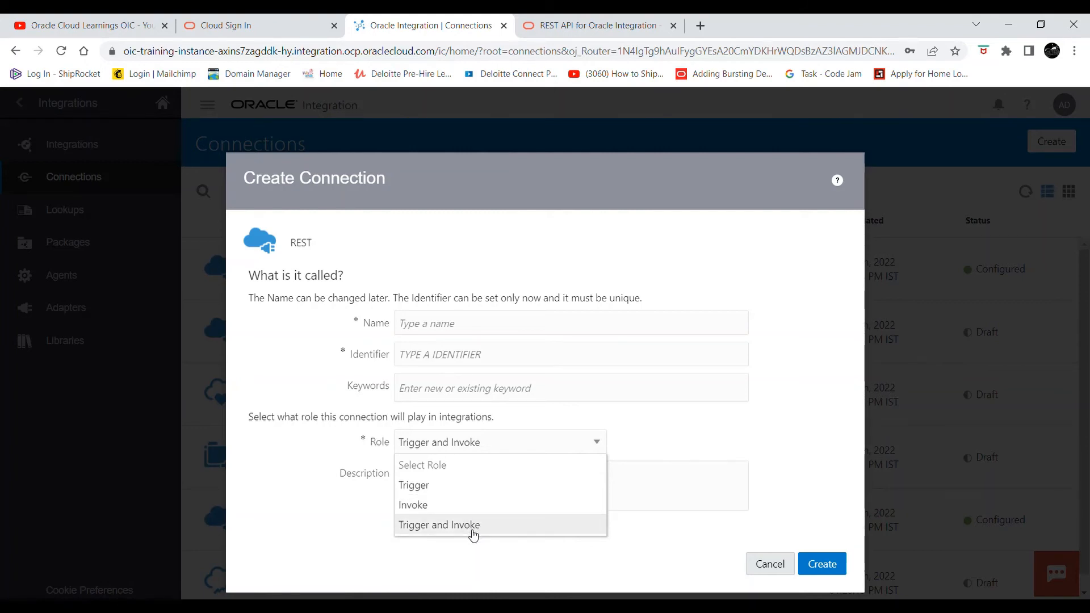
left_click(473, 525)
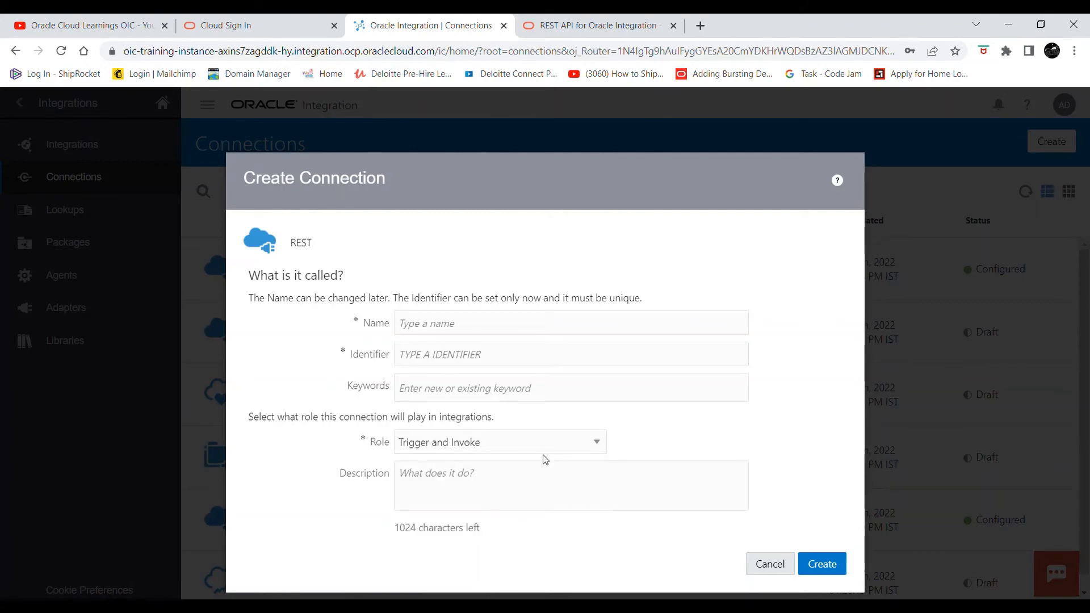
left_click(759, 559)
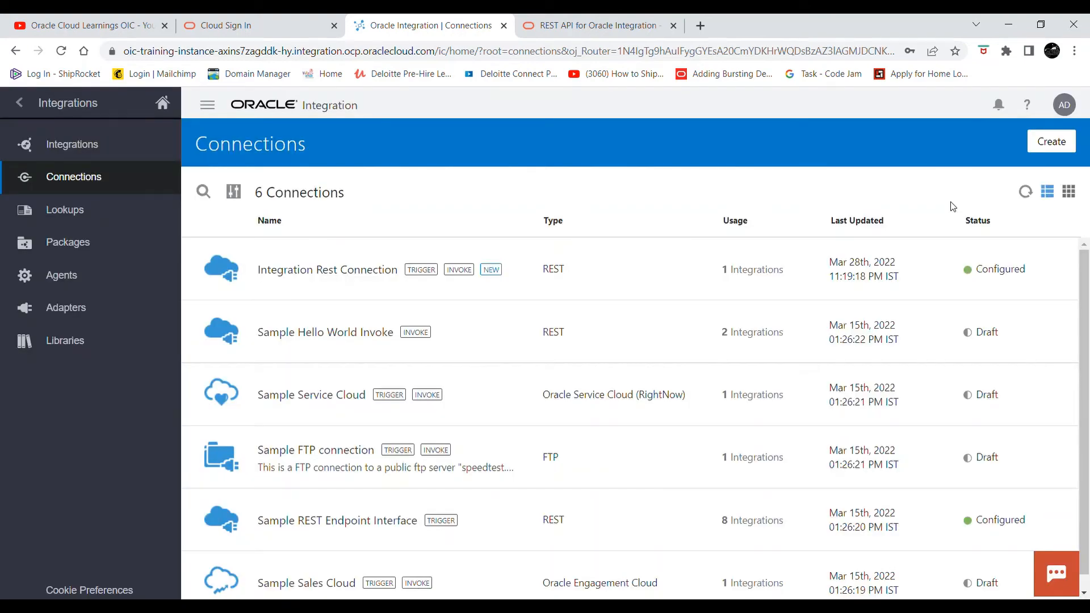
Reopen Integration Rest Connection in the editor and examine its connection properties and security settings.
mouse_move(948, 277)
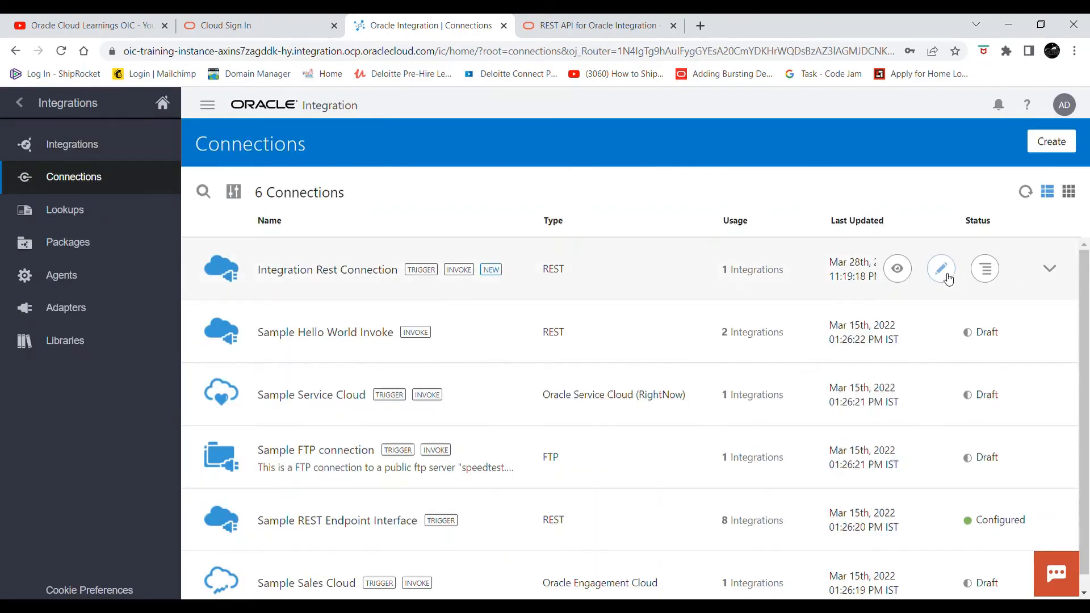
left_click(946, 275)
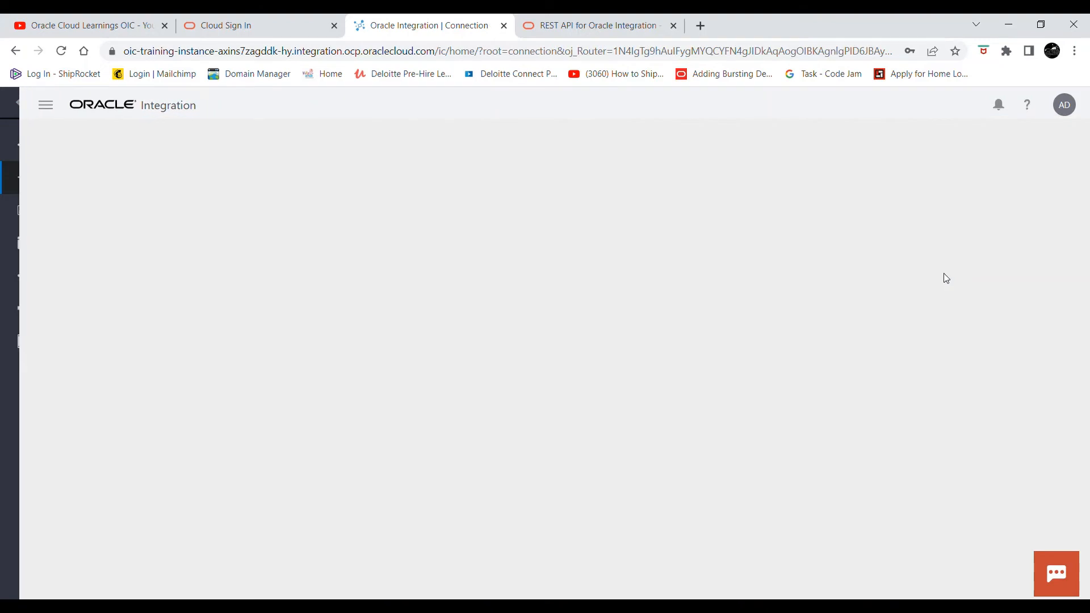
scroll(923, 328, "down", 3)
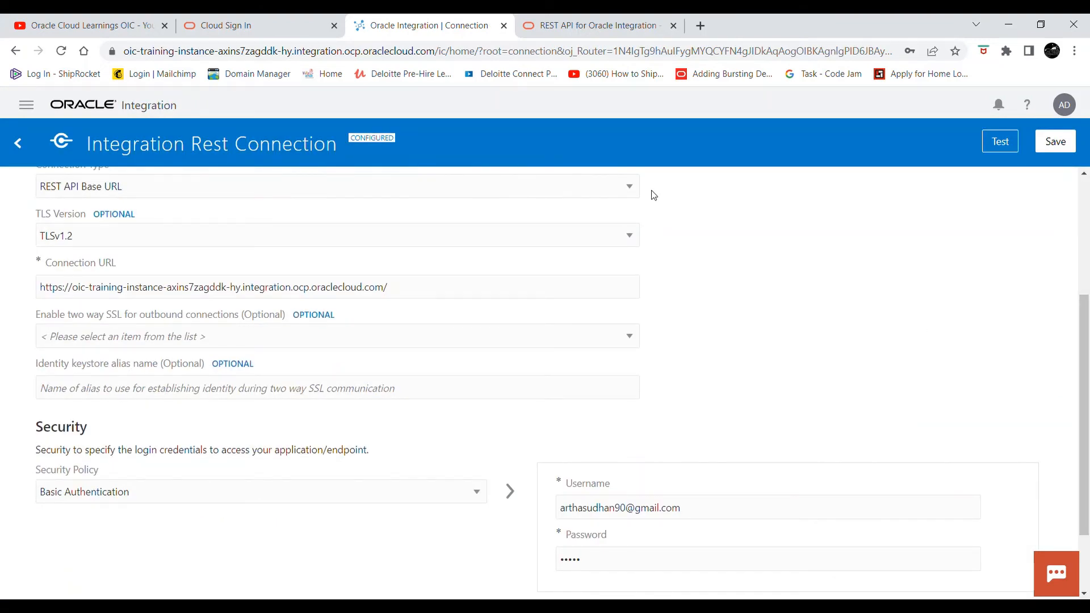
Examine the Retrieve Integrations endpoint in the REST API for Oracle Integration documentation, and return to the connection editor.
left_click(600, 25)
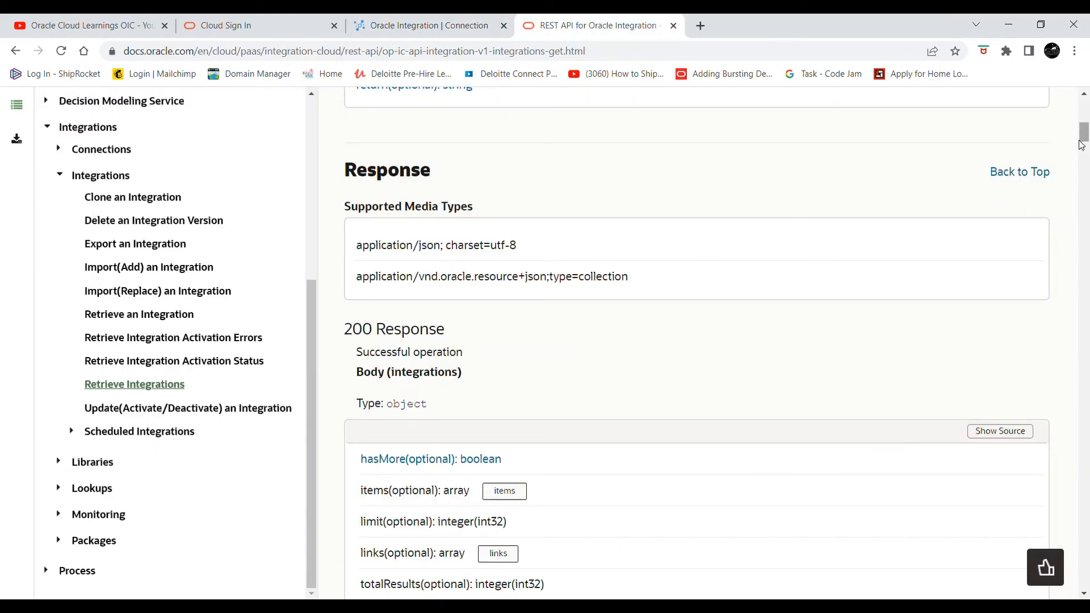
scroll(1086, 110, "up", 9)
scroll(1086, 117, "up", 1)
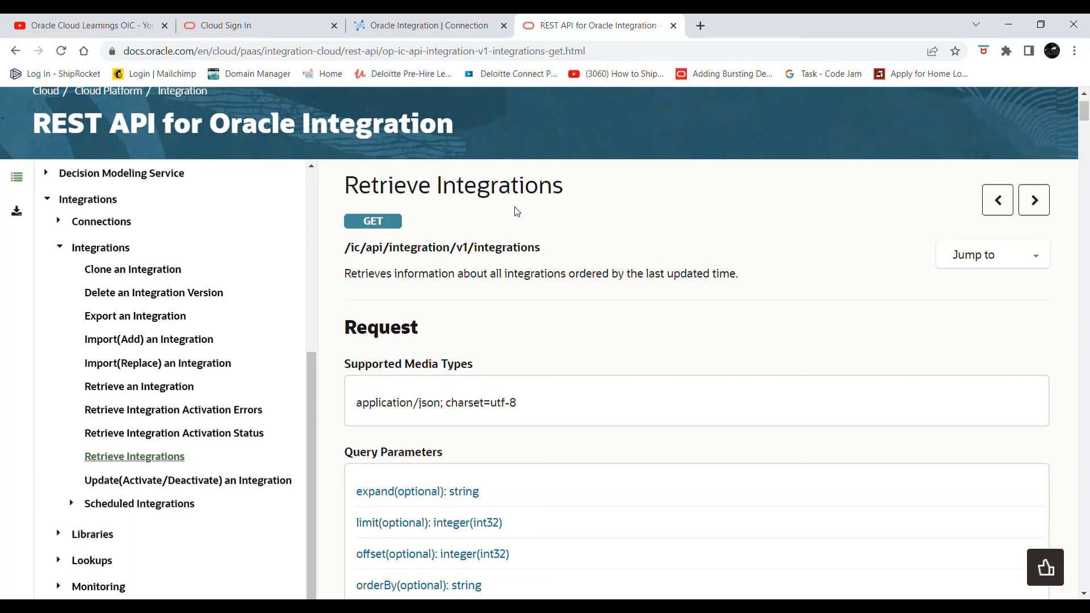
left_click(427, 23)
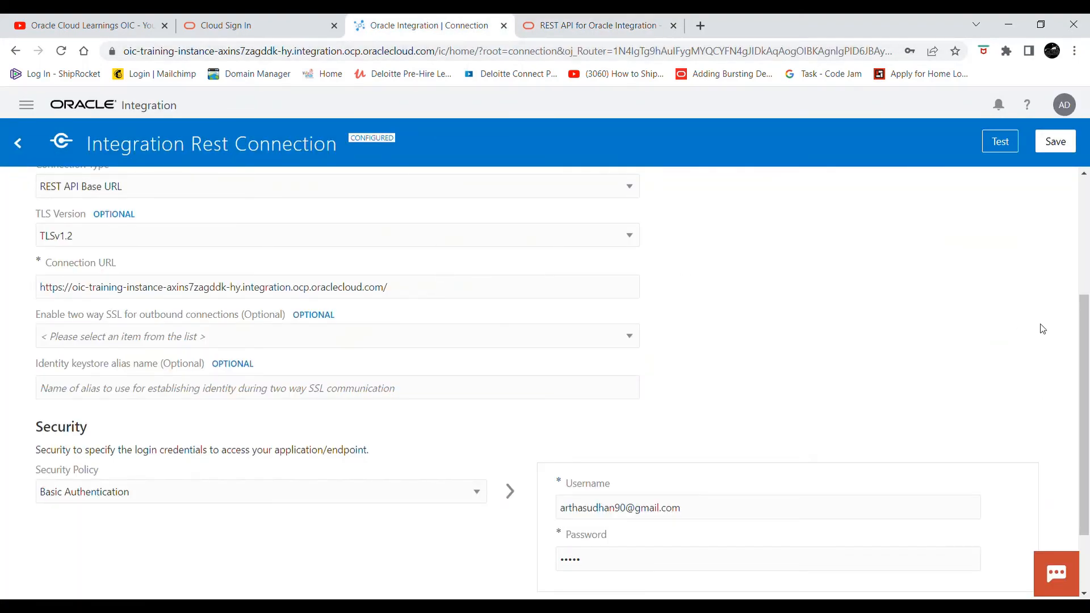
Examine the REST connection's Connection URL, comparing it with the API documentation, and review its security and agent group settings.
left_click_drag(1085, 342, 1085, 272)
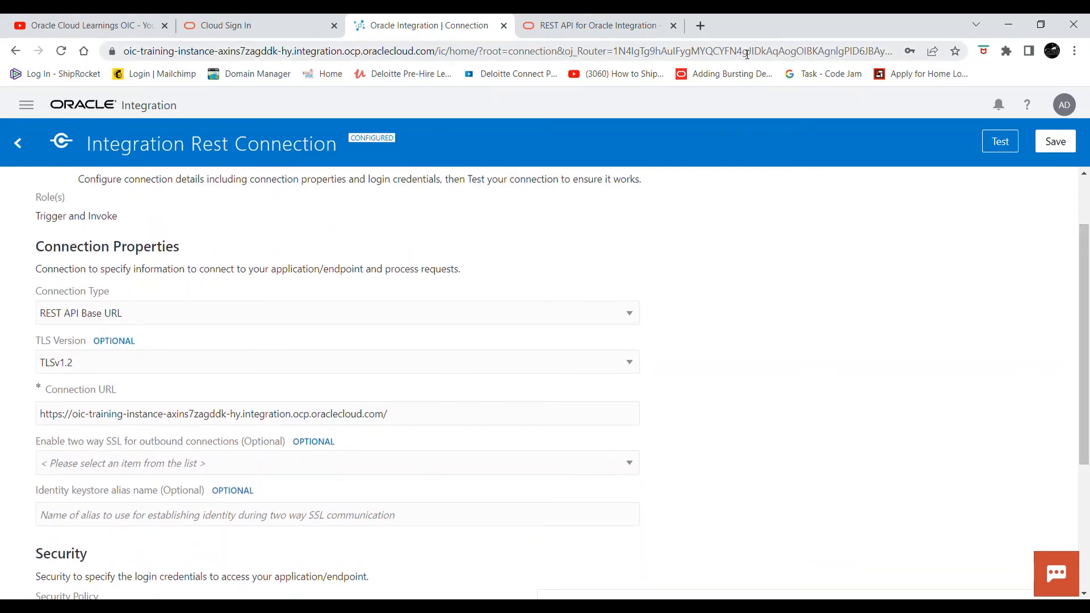
left_click(580, 19)
left_click(427, 25)
left_click_drag(437, 415, 3, 445)
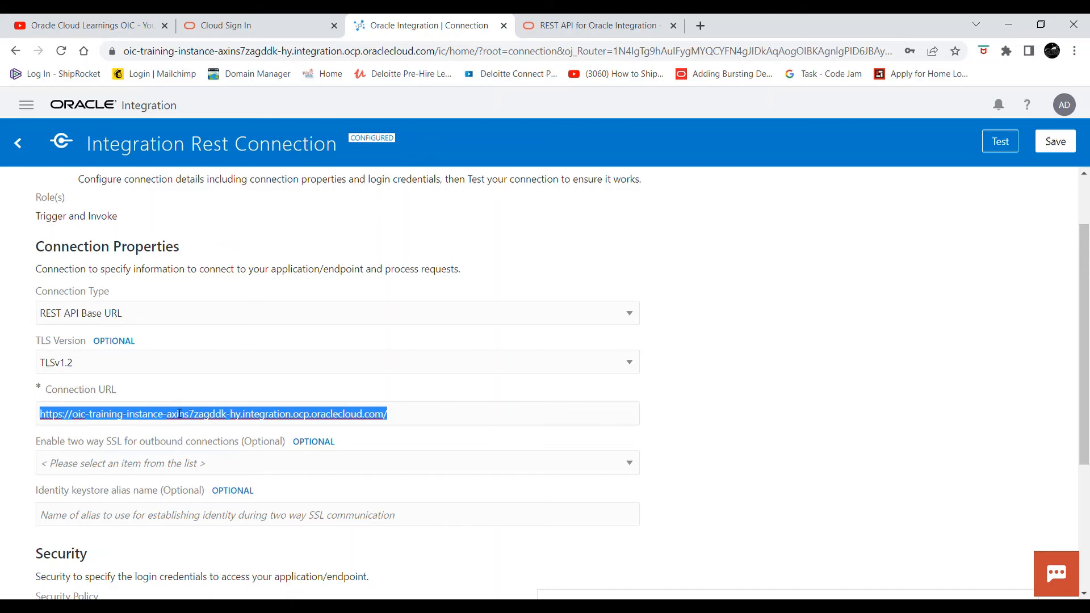
scroll(1087, 494, "down", 3)
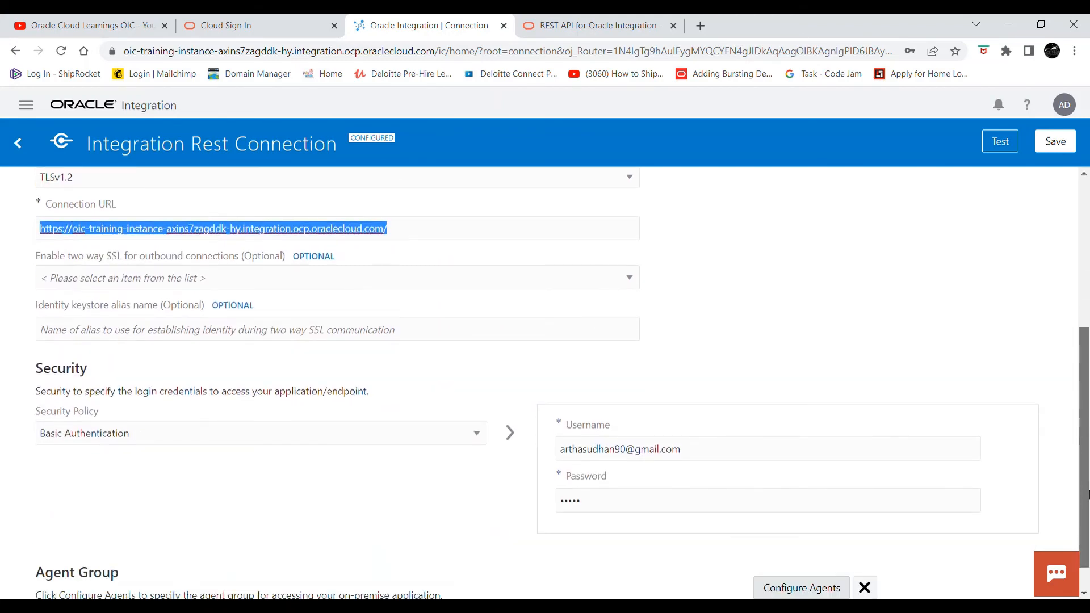
left_click_drag(1087, 386, 944, 185)
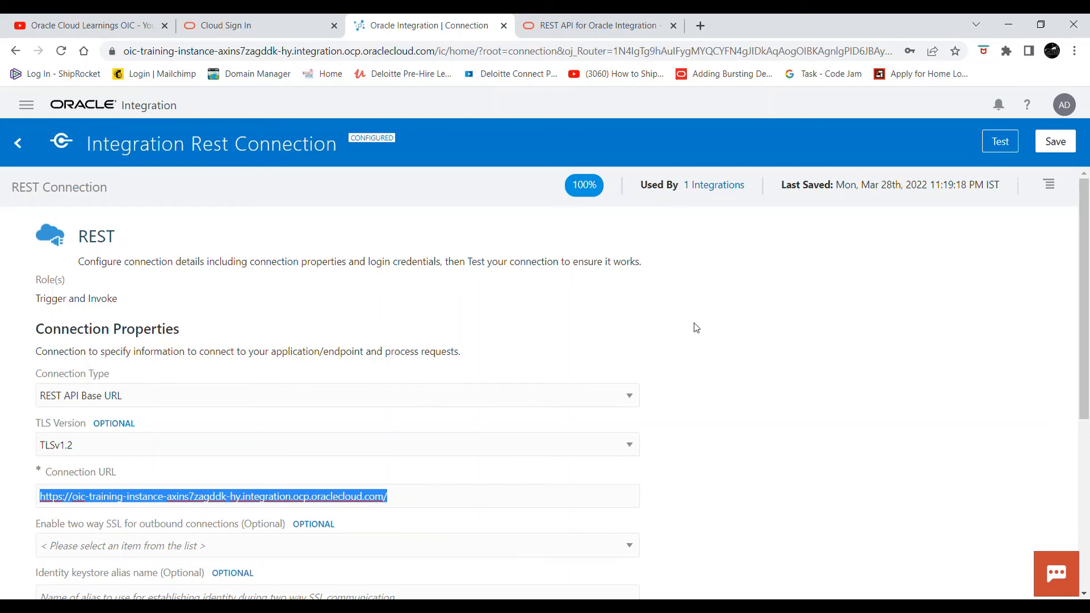
Test Integration Rest Connection, dismiss the confirmation, and exit to the connections list discarding unsaved changes.
left_click(741, 329)
left_click(1000, 149)
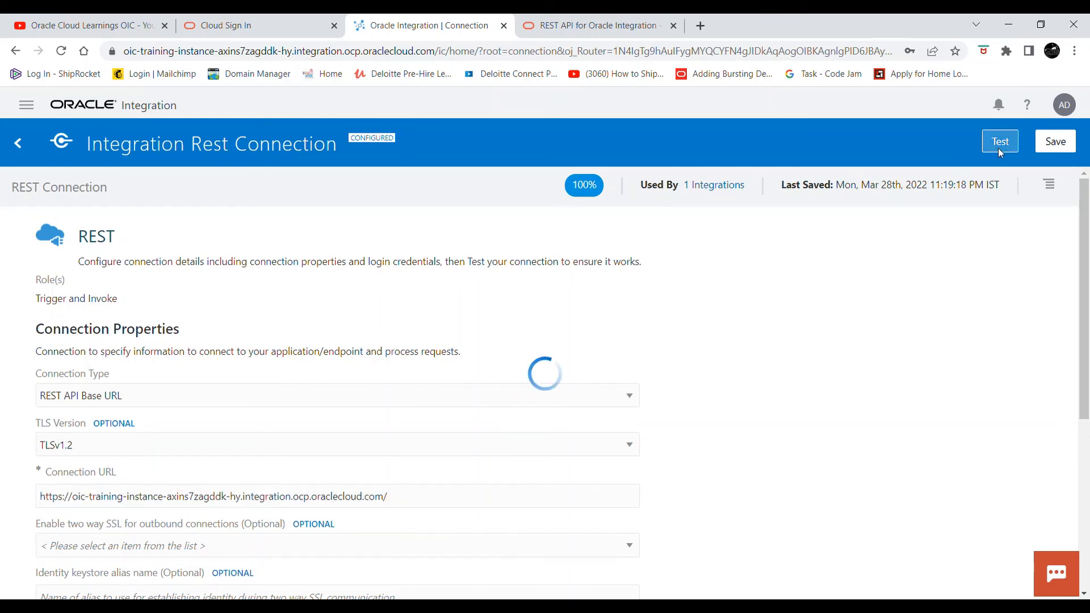
left_click(1065, 192)
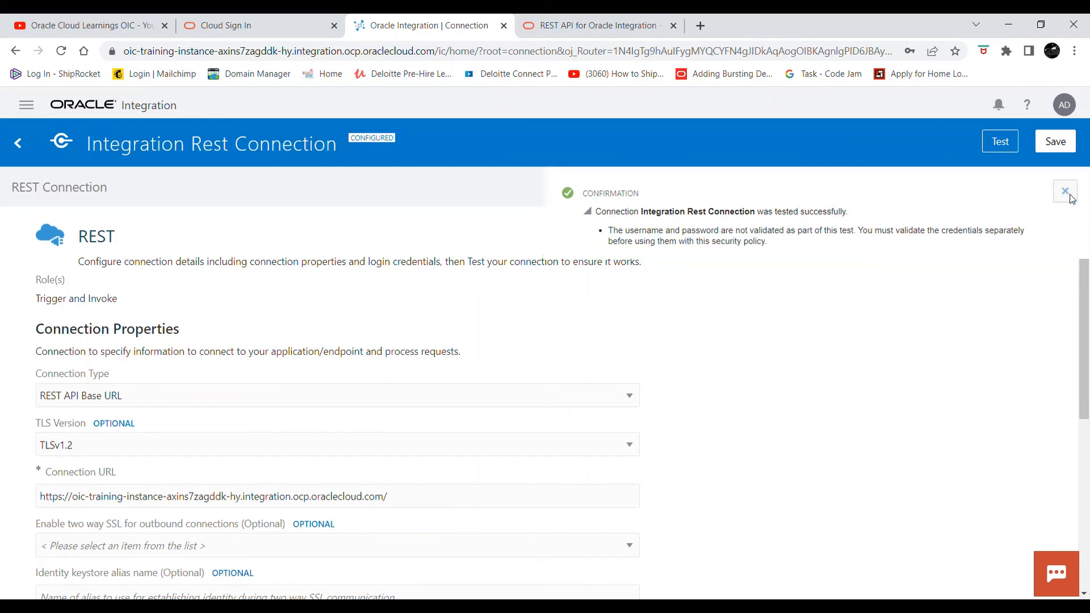
left_click(17, 143)
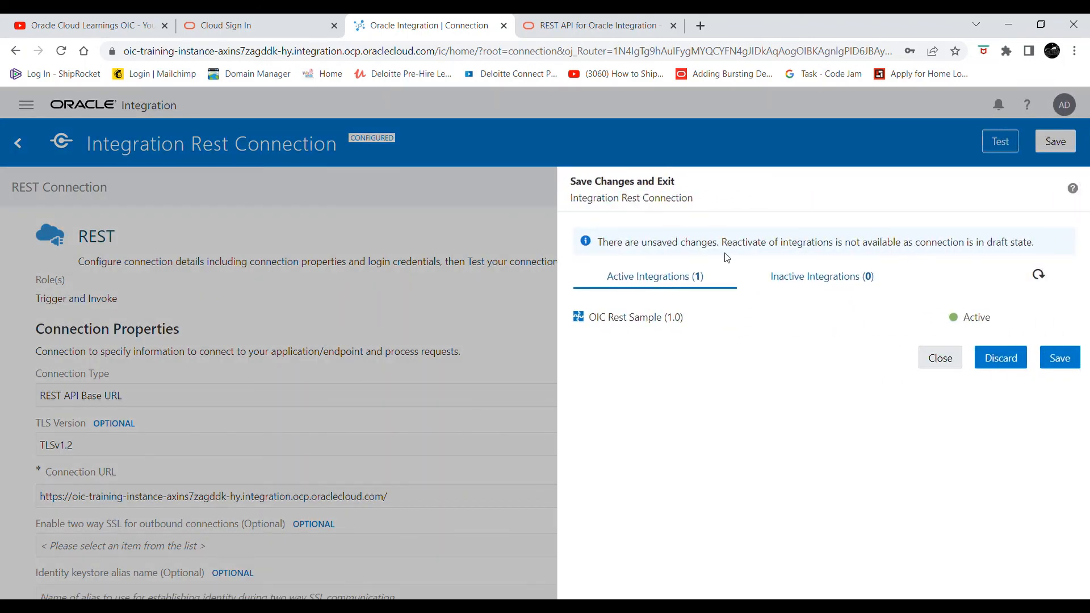
left_click(998, 365)
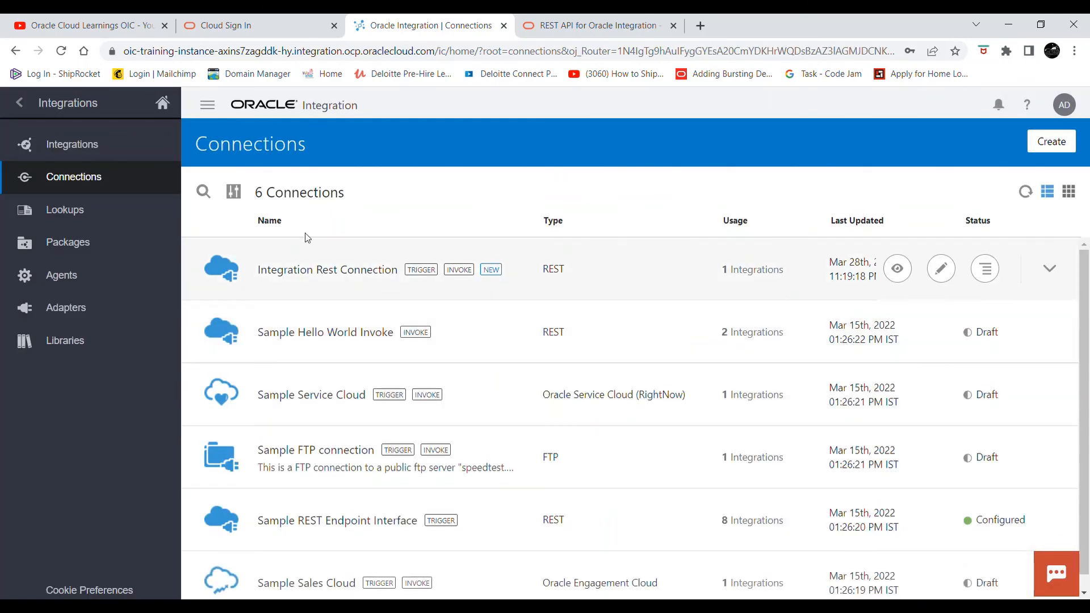
Open the integrations list, start a new integration to examine the styles including Scheduled Orchestration and File Transfer, and cancel the creation.
left_click(66, 154)
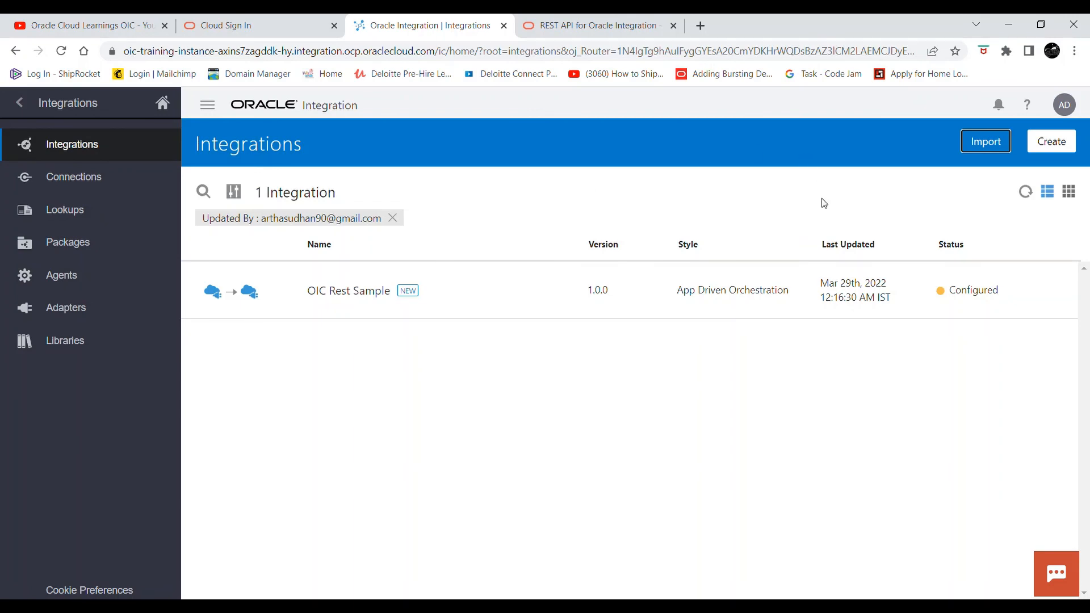
left_click(1058, 144)
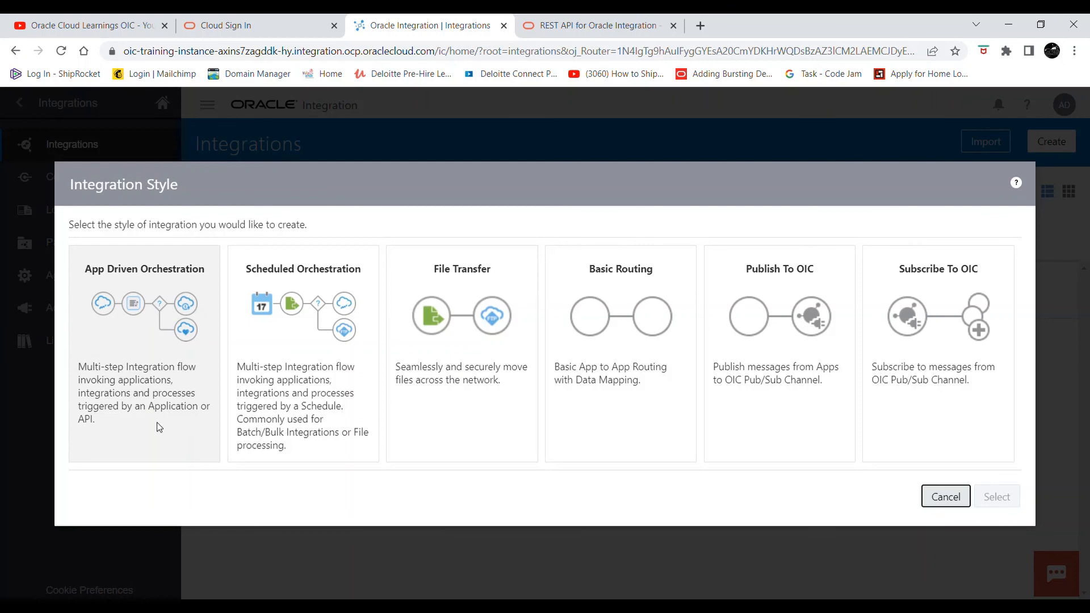
left_click(315, 342)
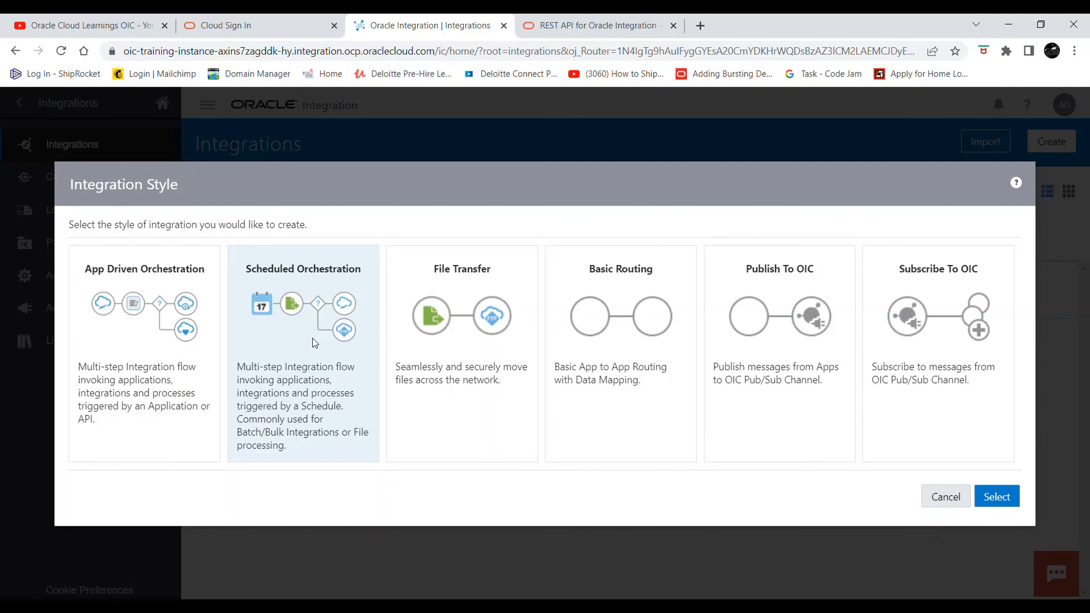
left_click(434, 405)
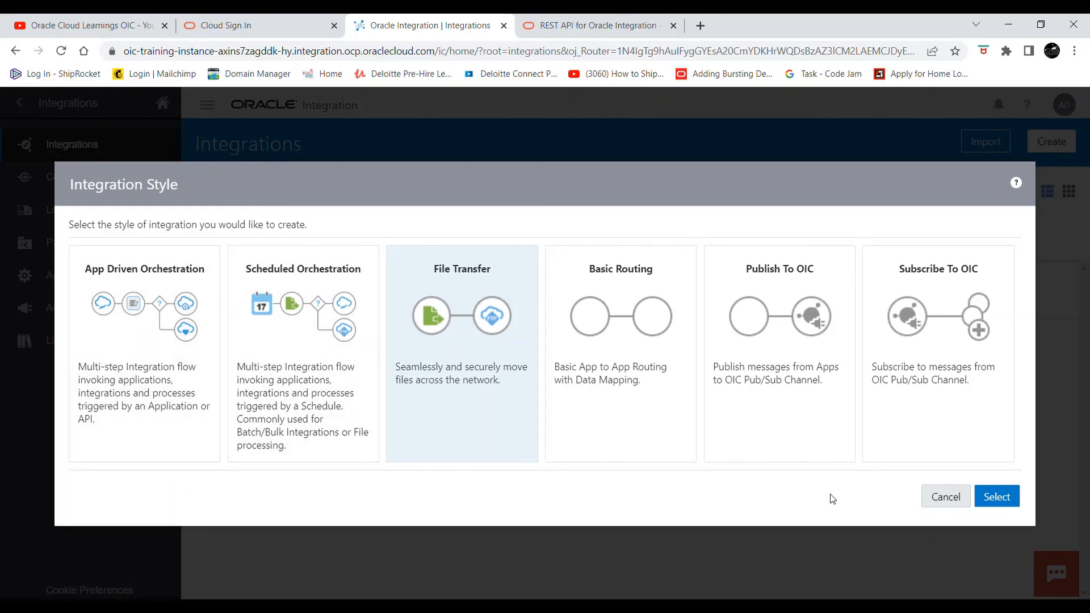
left_click(931, 498)
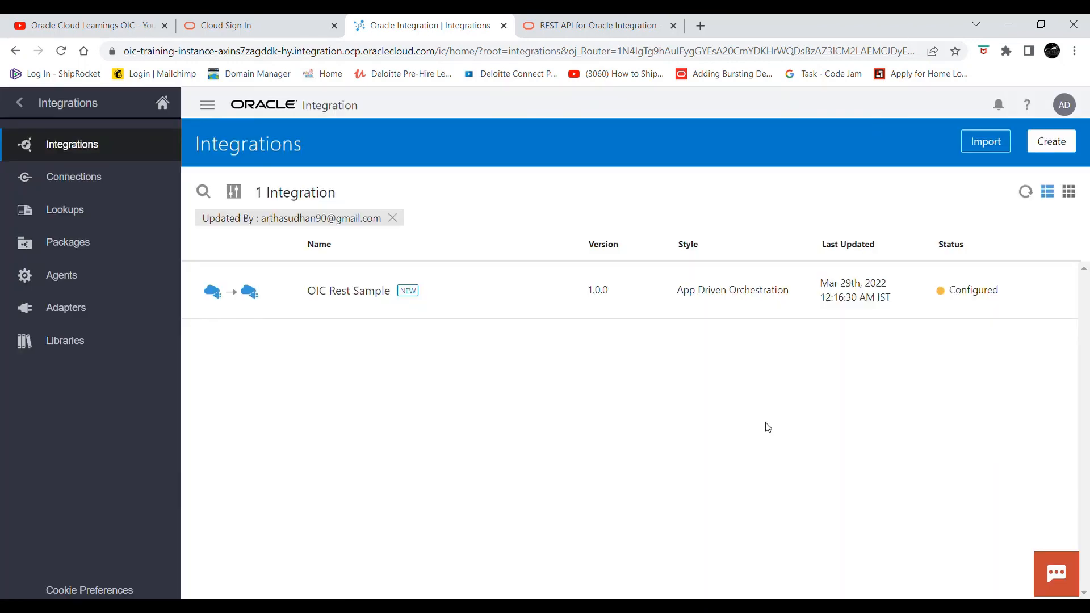